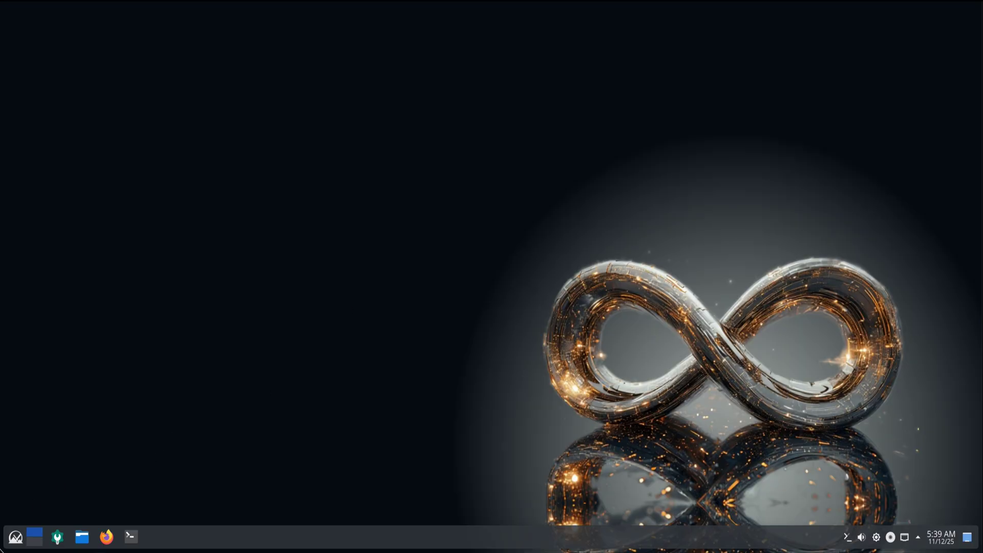
# - Search 'ab' in the launcher and open About this System, showing Plasma 6.3.6 and kernel 6.12.48
pyautogui.click(19, 539)
pyautogui.write('ab')
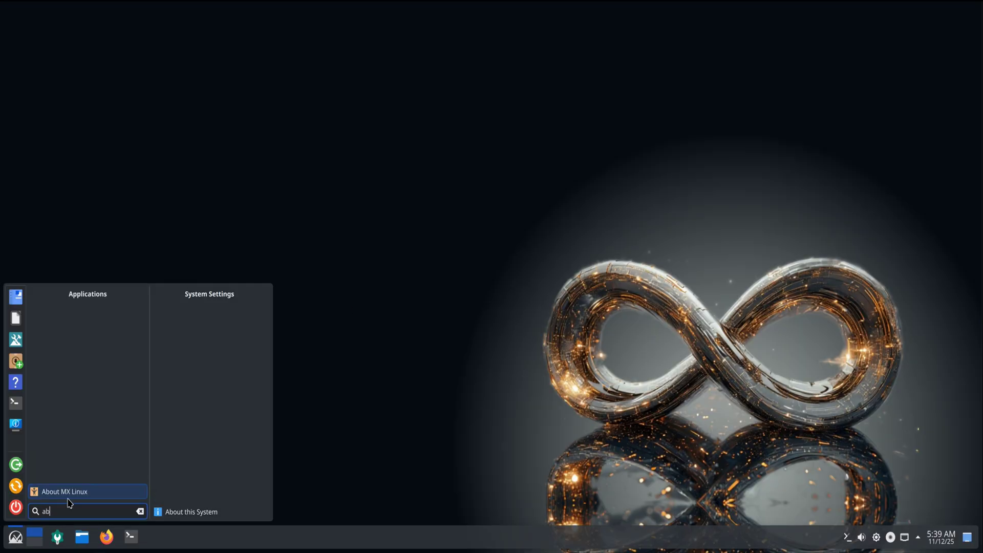
pyautogui.click(186, 511)
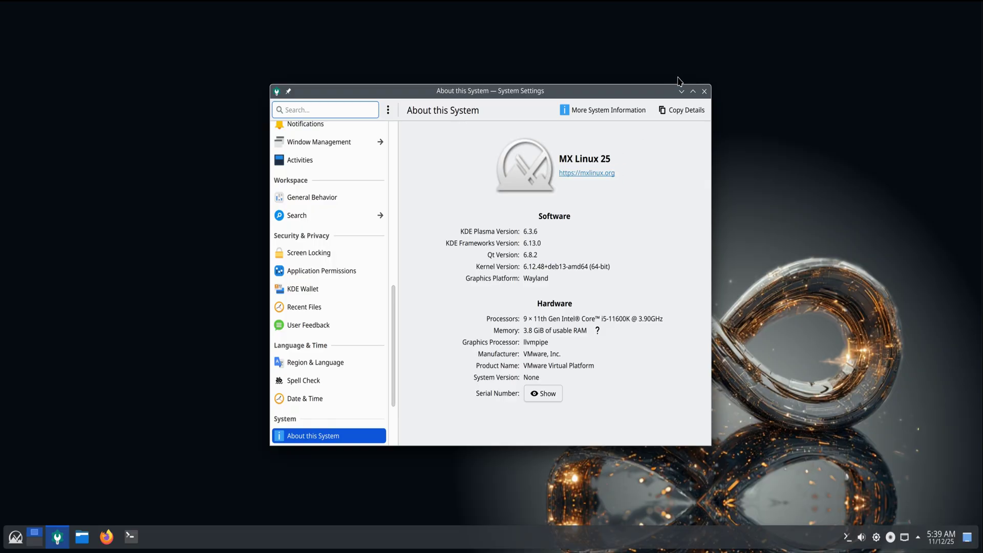
# - Close System Settings and log out of the Plasma session from the launcher
pyautogui.click(704, 91)
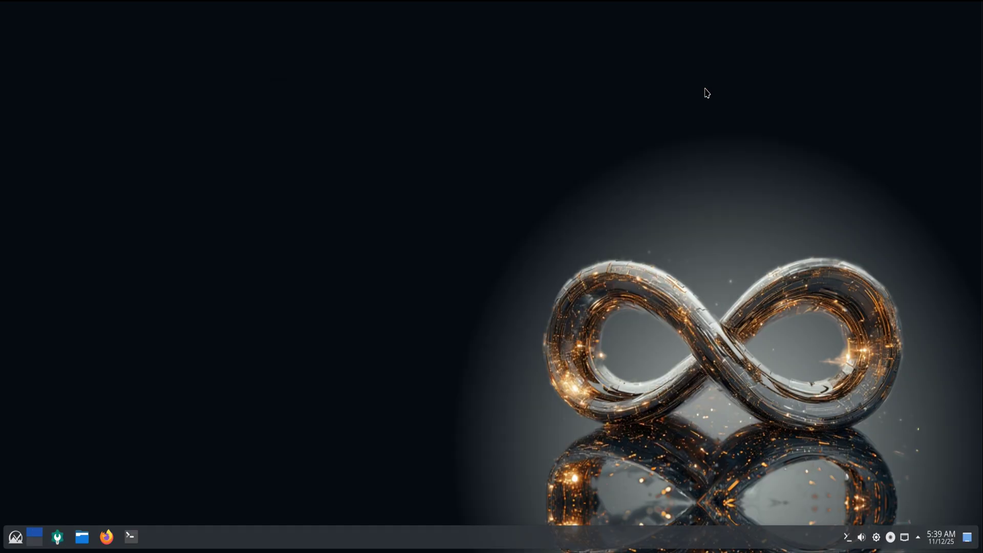
pyautogui.click(15, 537)
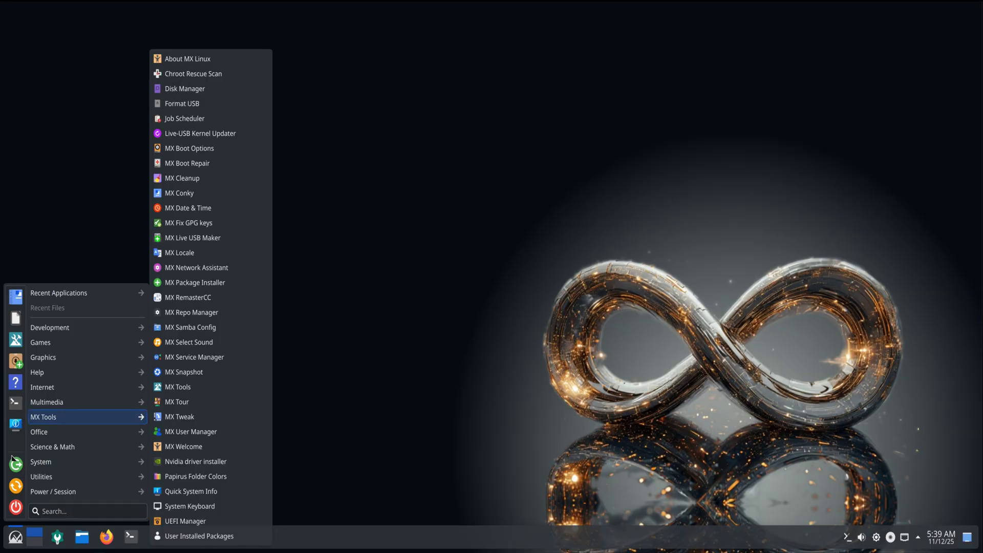
pyautogui.click(18, 467)
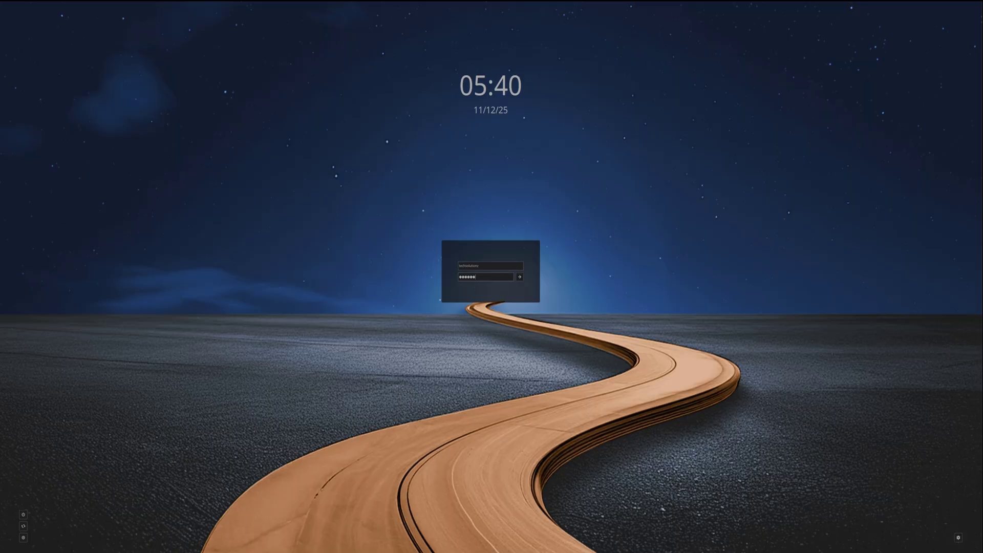
# - Select the Plasma (Wayland) session on the login screen to sign back in
pyautogui.click(959, 538)
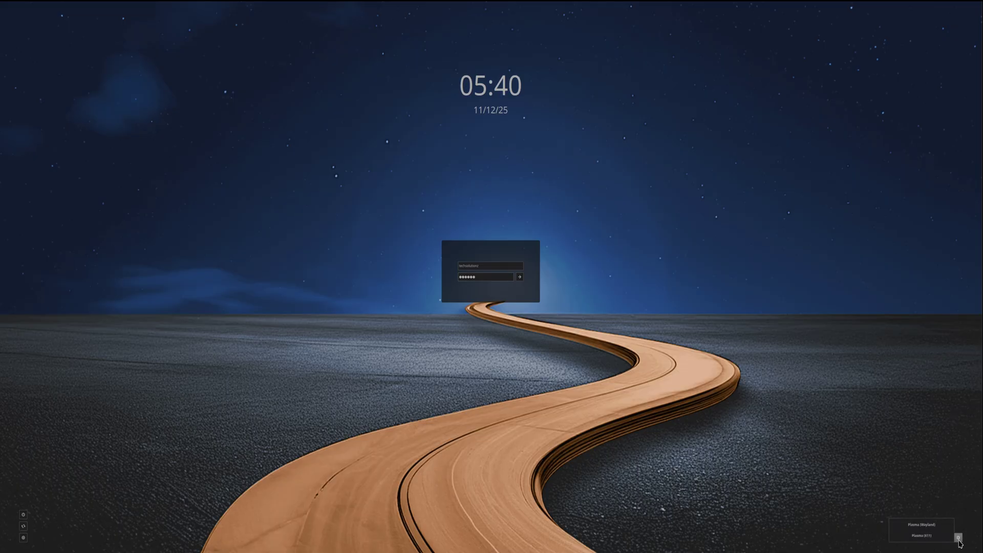
pyautogui.click(926, 527)
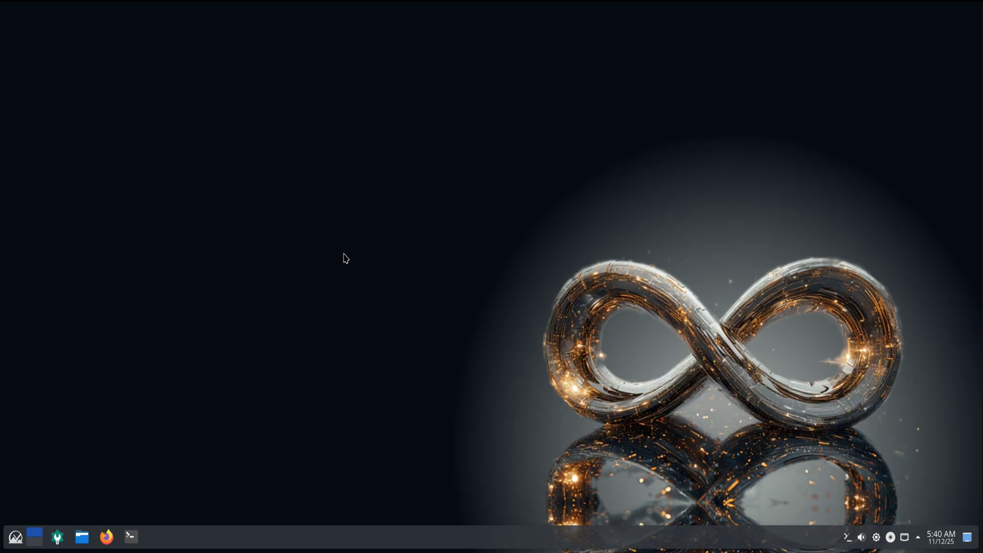
pyautogui.click(15, 536)
pyautogui.write('a')
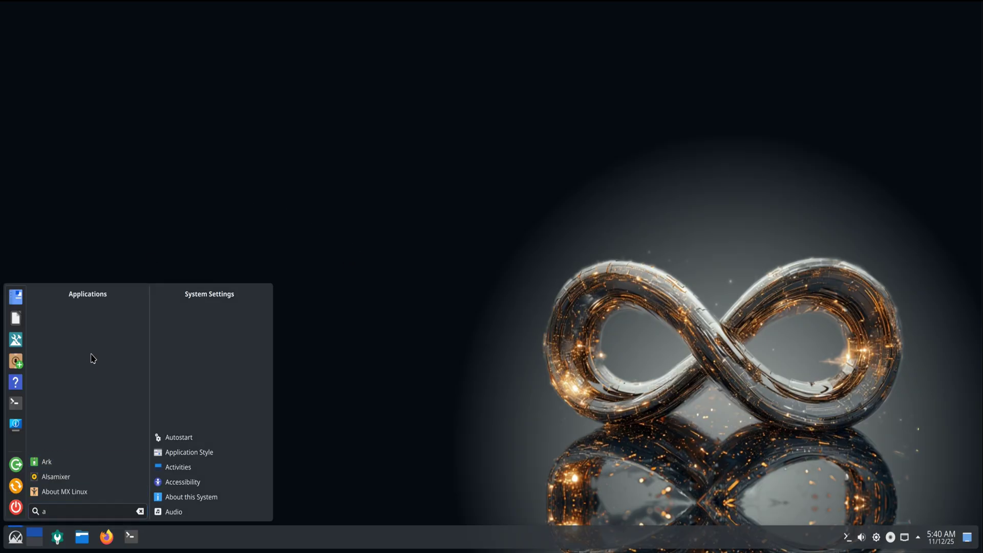
pyautogui.click(199, 500)
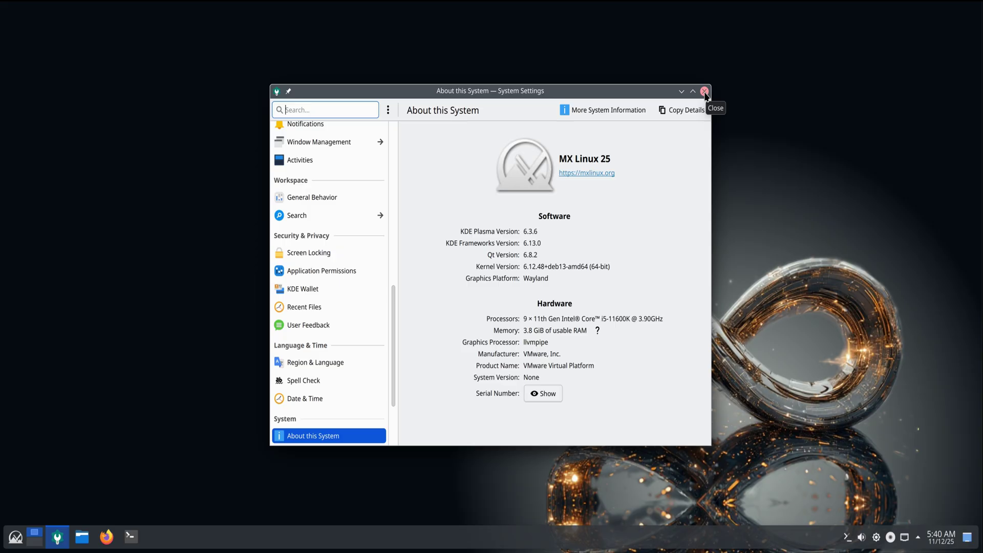
pyautogui.click(704, 93)
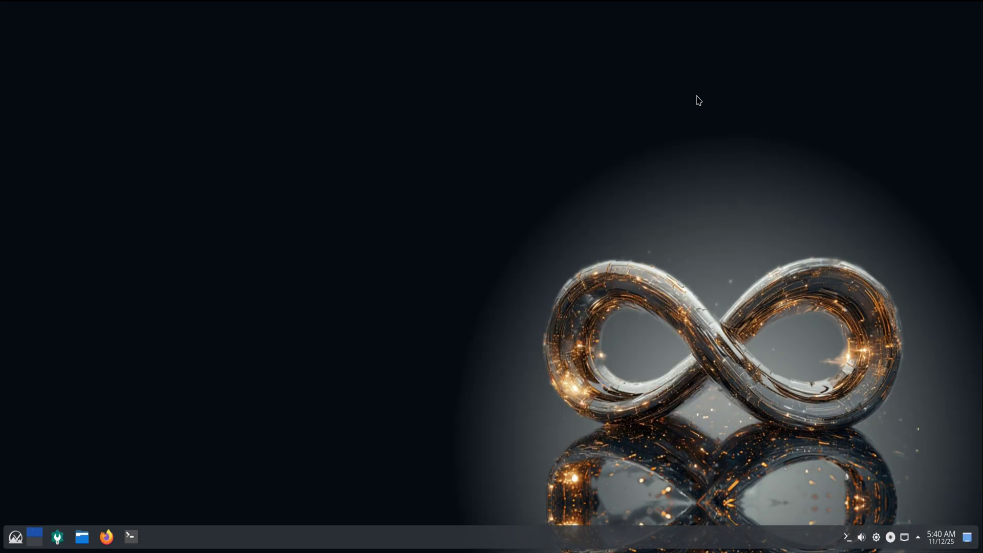
# - Open MX Tools via an 'mx' search, scroll its utilities, and check its version 25.4 About dialog
pyautogui.click(15, 542)
pyautogui.write('mx')
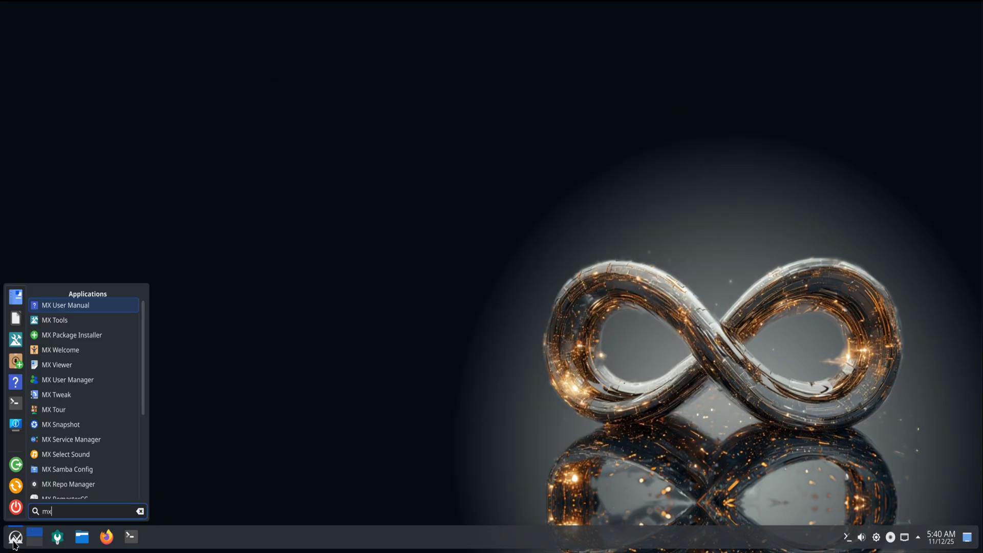
pyautogui.click(41, 321)
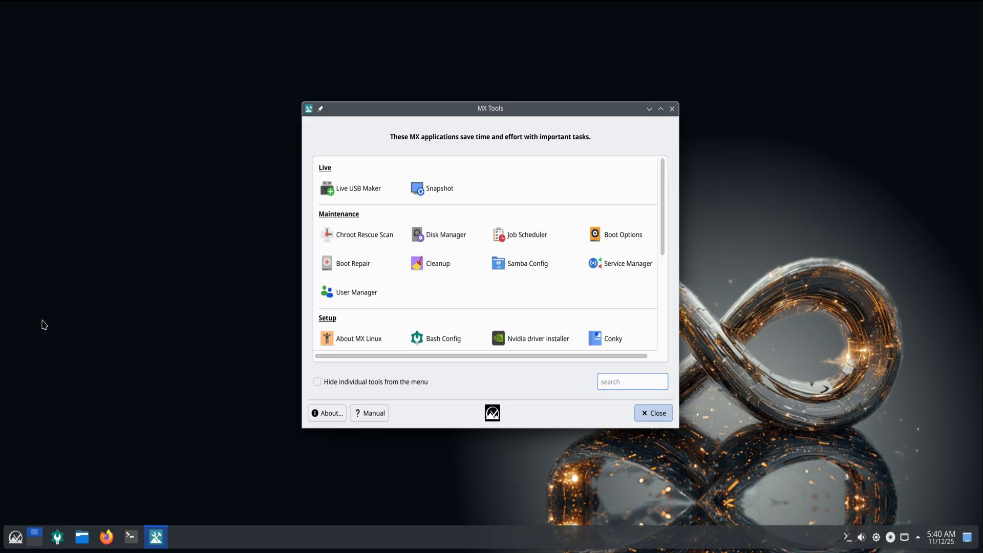
pyautogui.moveTo(663, 186)
pyautogui.mouseDown()
pyautogui.moveTo(649, 300)
pyautogui.moveTo(665, 179)
pyautogui.mouseUp()
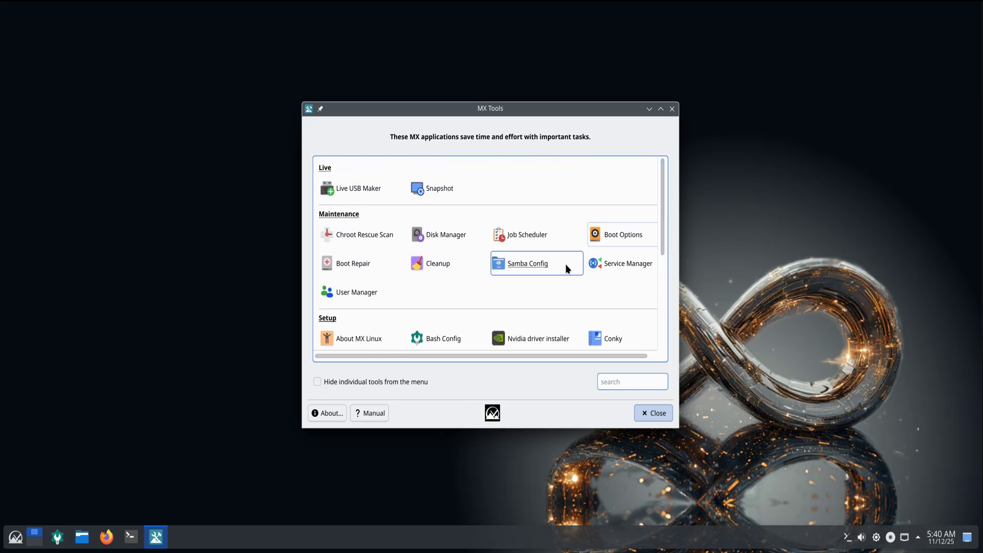
pyautogui.click(337, 416)
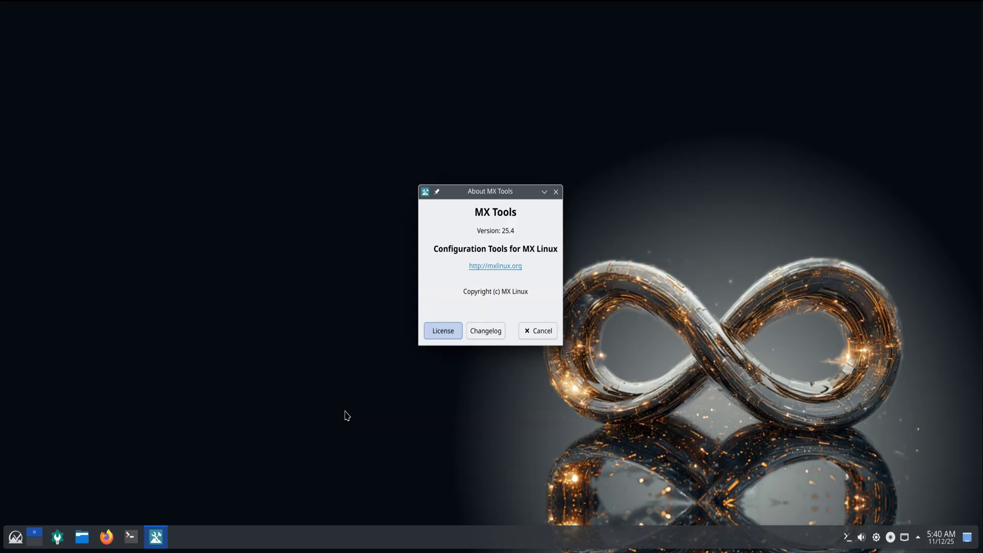
pyautogui.click(532, 338)
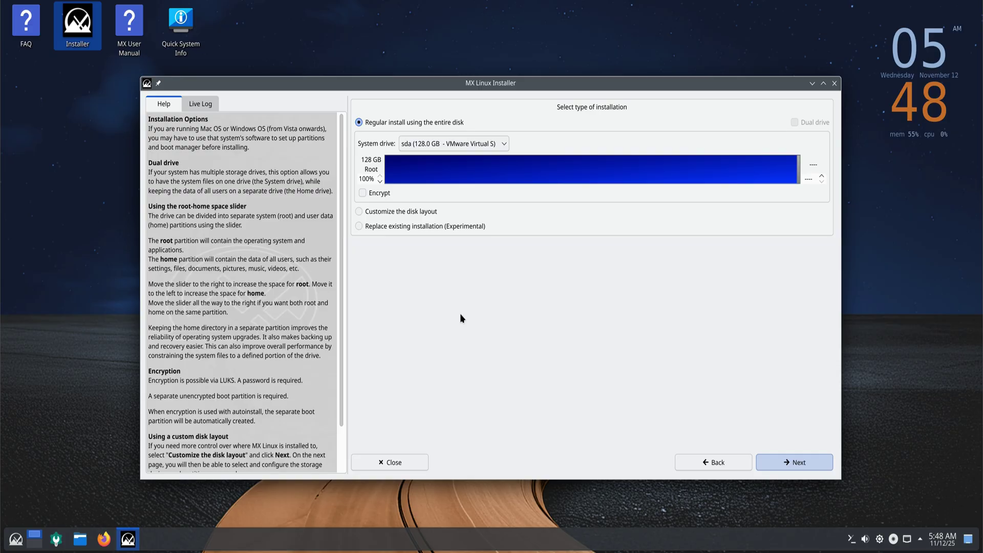
# - Choose 'Replace existing installation (Experimental)' and close the MX Linux Installer
pyautogui.click(359, 227)
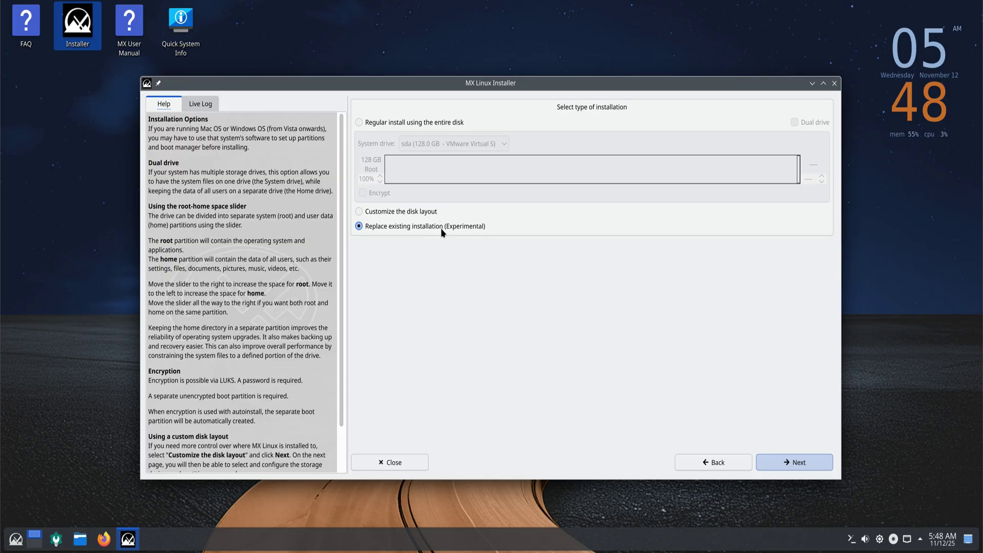
pyautogui.click(834, 83)
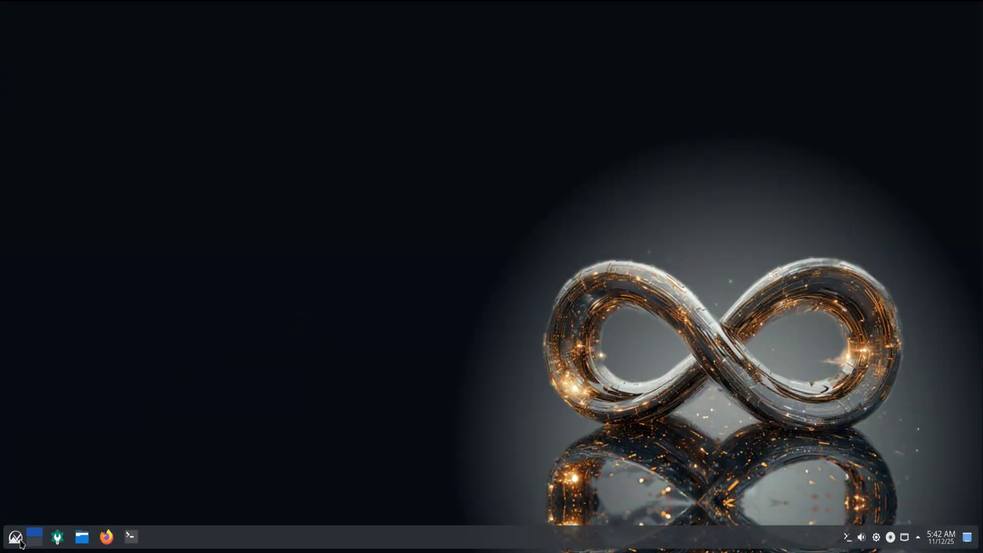
# - Launch qimgv from a 'qi' search, then minimize and restore its window
pyautogui.click(14, 542)
pyautogui.write('qi')
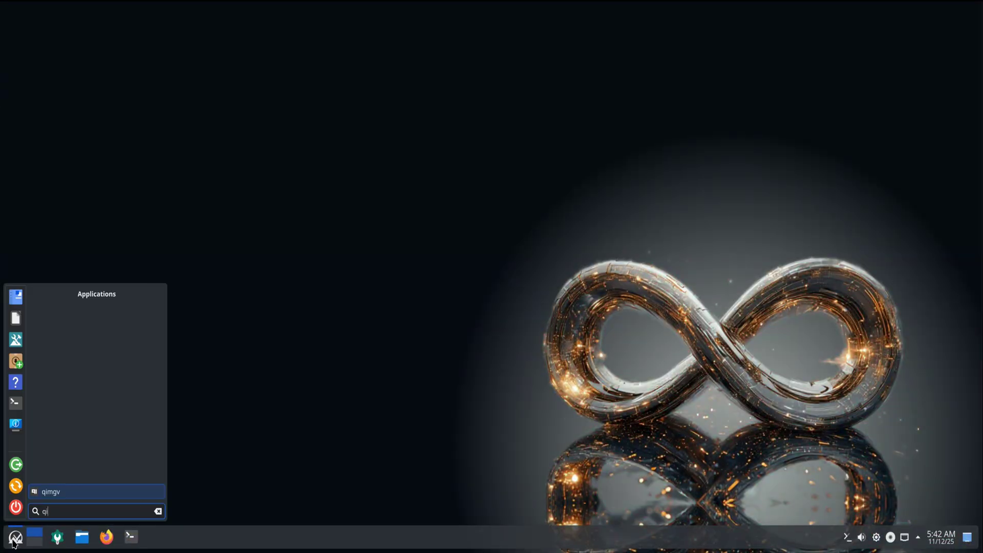
pyautogui.click(64, 495)
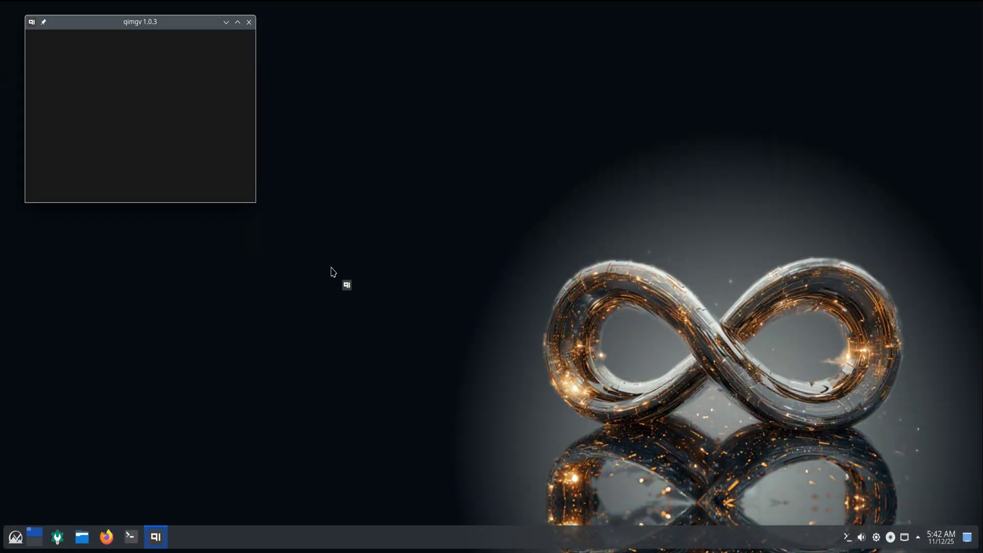
pyautogui.click(226, 22)
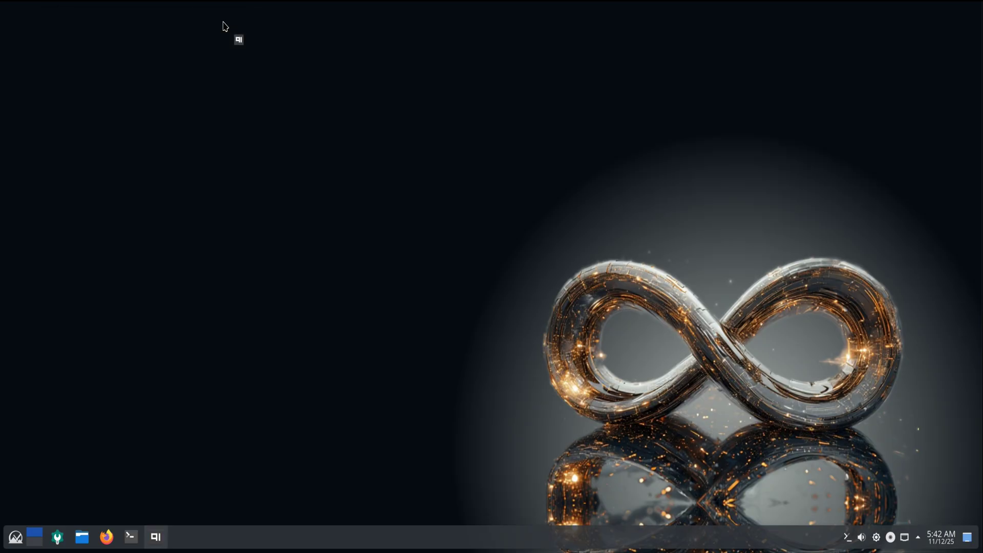
pyautogui.click(156, 536)
# - Check qimgv's title-bar menu, close the viewer, and open Dolphin on the Home folder
pyautogui.rightClick(115, 22)
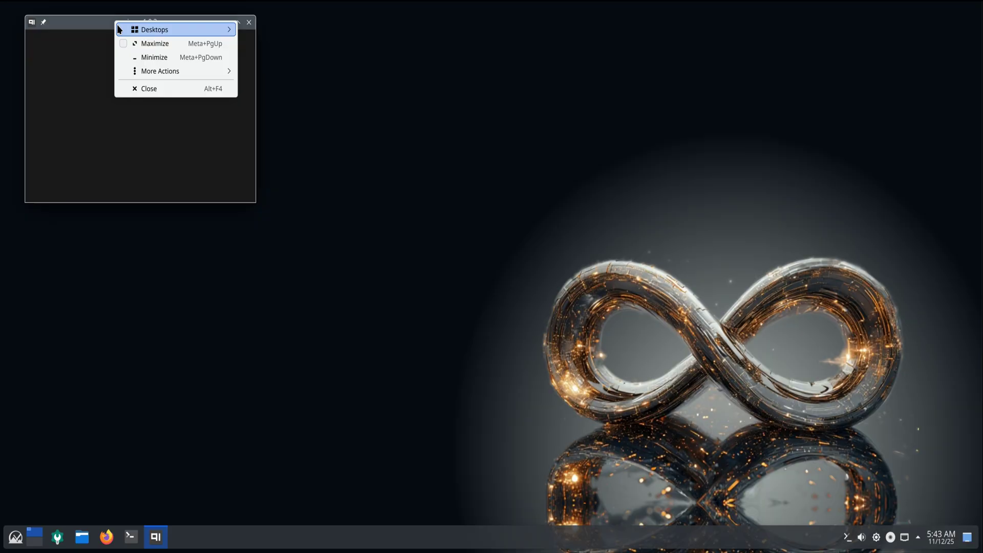
pyautogui.click(120, 113)
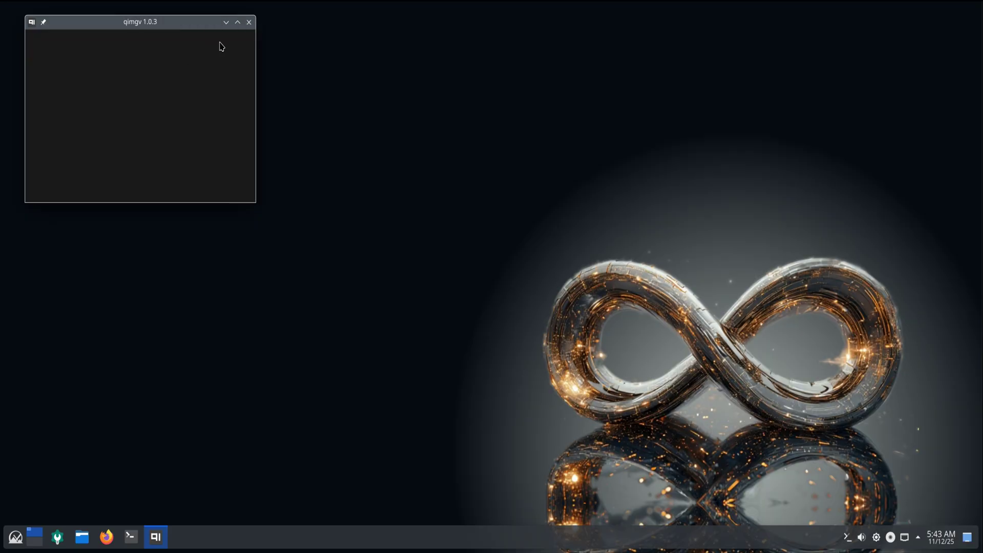
pyautogui.click(248, 22)
pyautogui.click(84, 540)
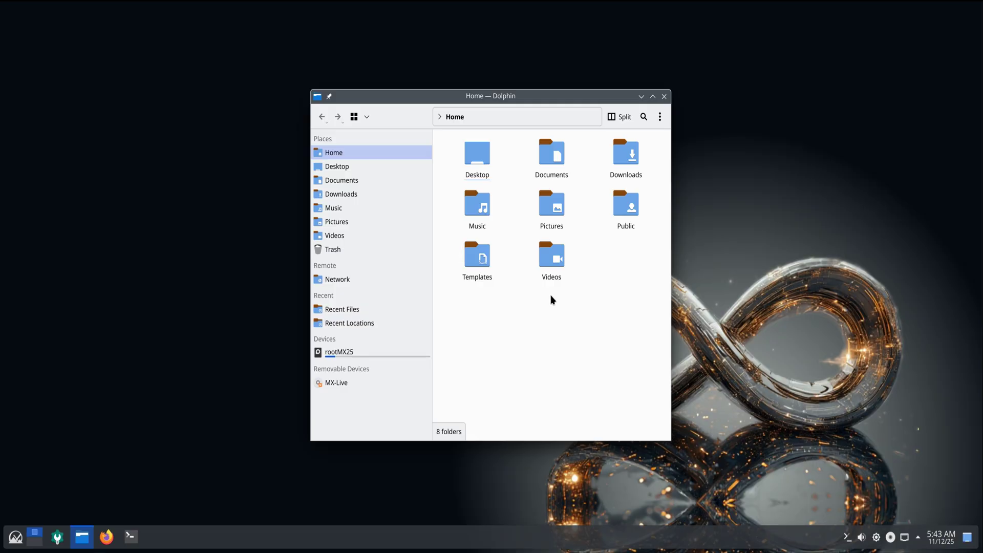
# - Dismiss the Videos folder's context menu and close the Dolphin window
pyautogui.rightClick(540, 279)
pyautogui.moveTo(589, 448)
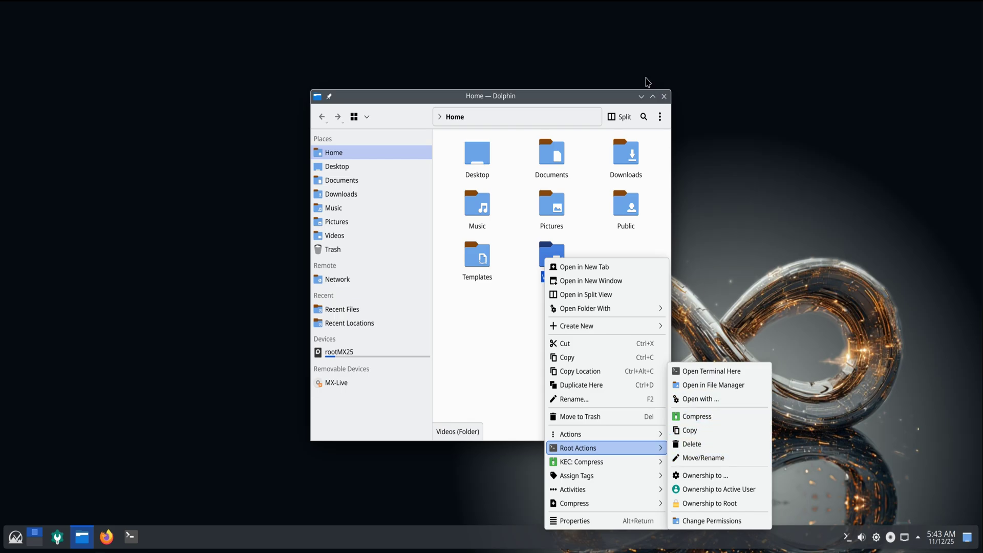
pyautogui.click(664, 96)
pyautogui.click(664, 97)
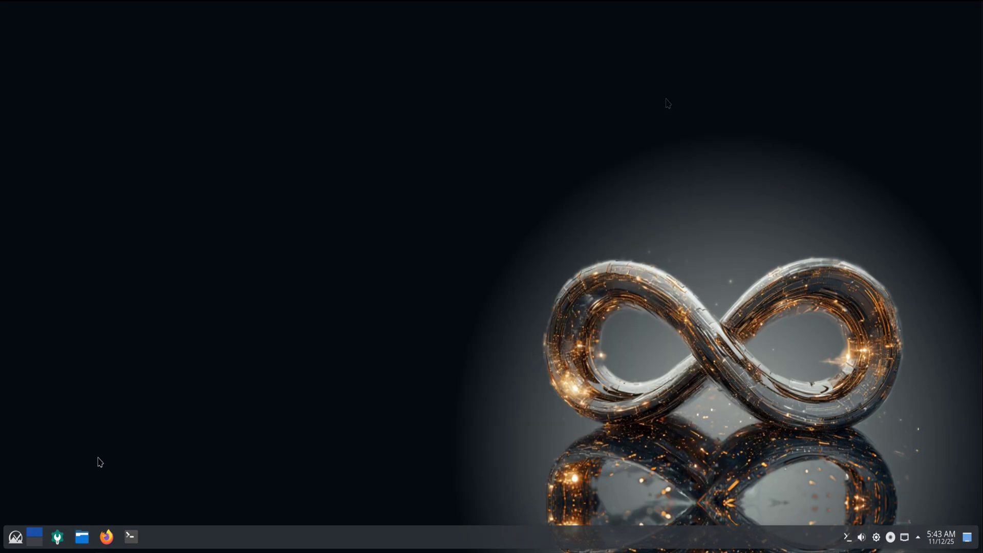
# - Set Power Management's Dim automatically and Turn off screen to Never, then apply
pyautogui.click(15, 536)
pyautogui.write('po')
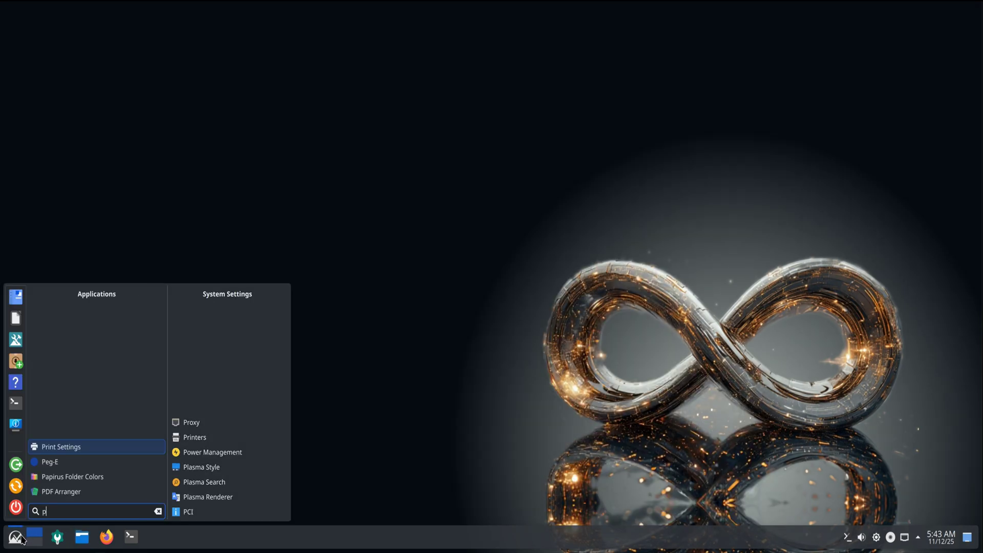
pyautogui.click(66, 494)
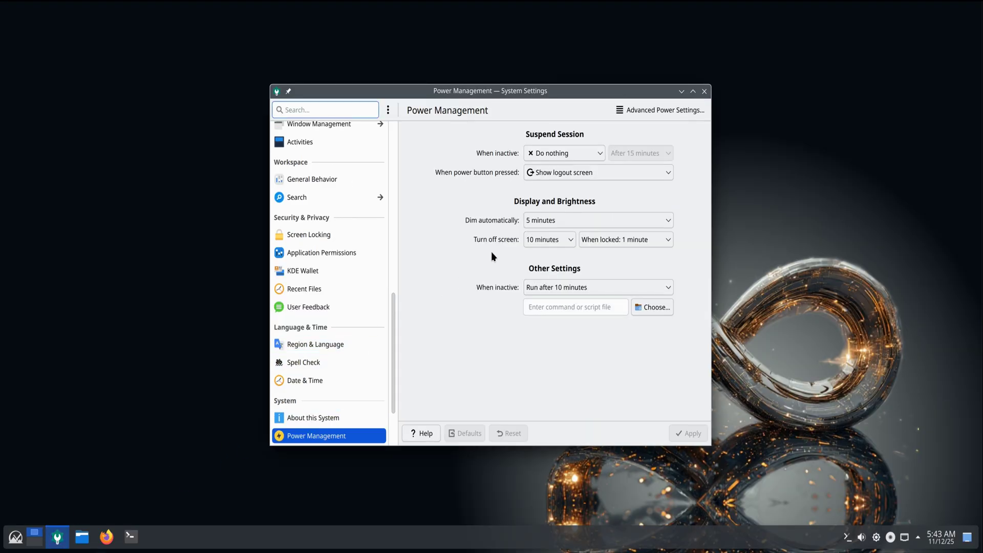
pyautogui.click(550, 219)
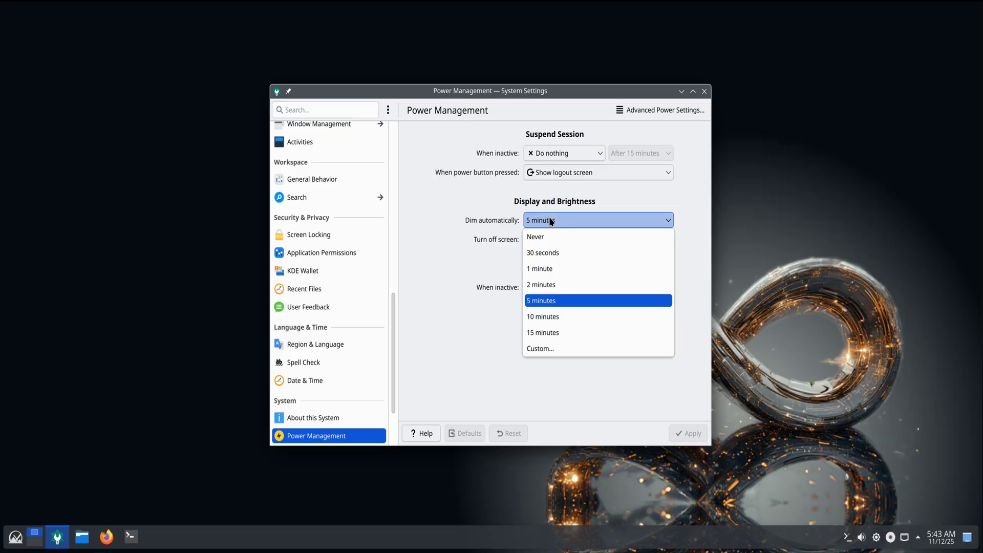
pyautogui.click(545, 237)
pyautogui.click(548, 241)
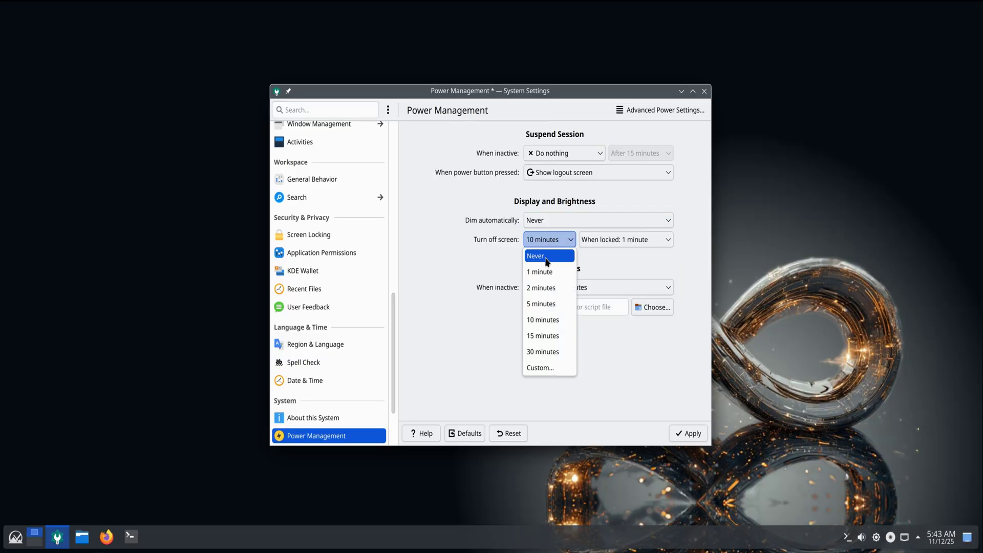
pyautogui.click(545, 259)
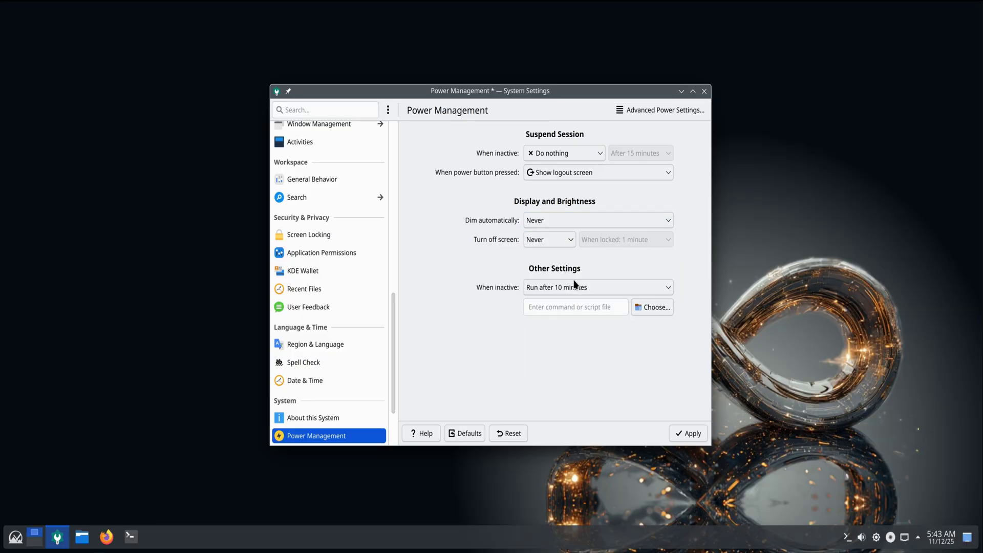
pyautogui.click(671, 116)
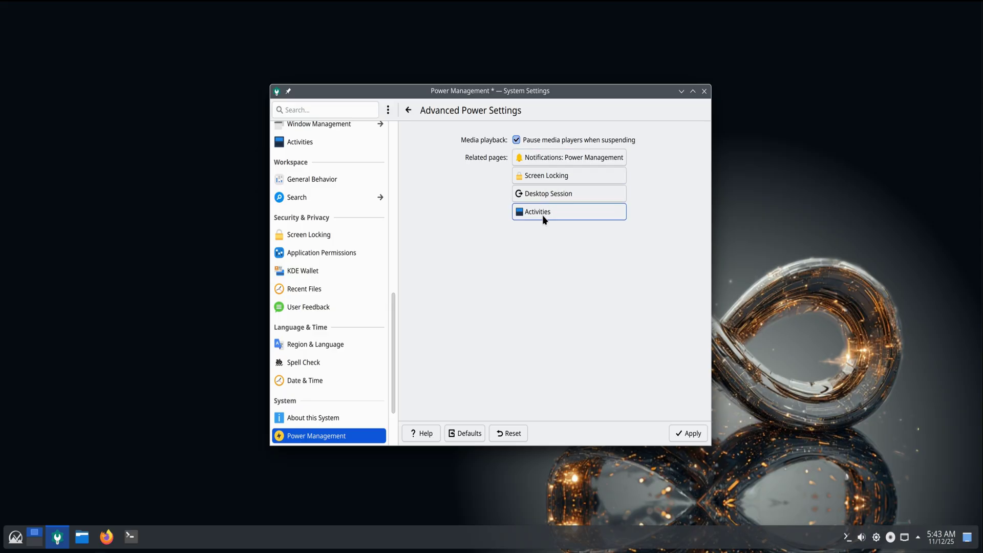
pyautogui.click(409, 110)
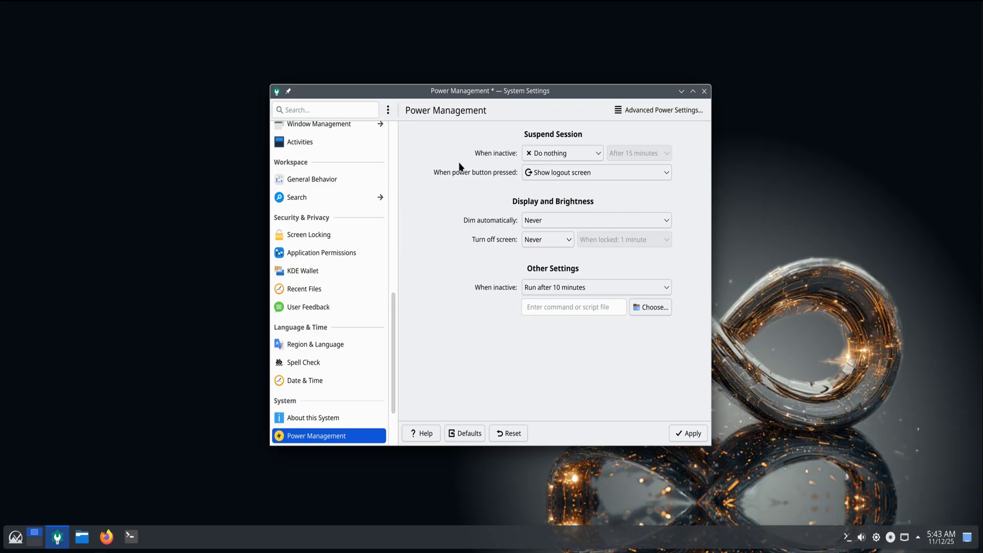
pyautogui.click(677, 434)
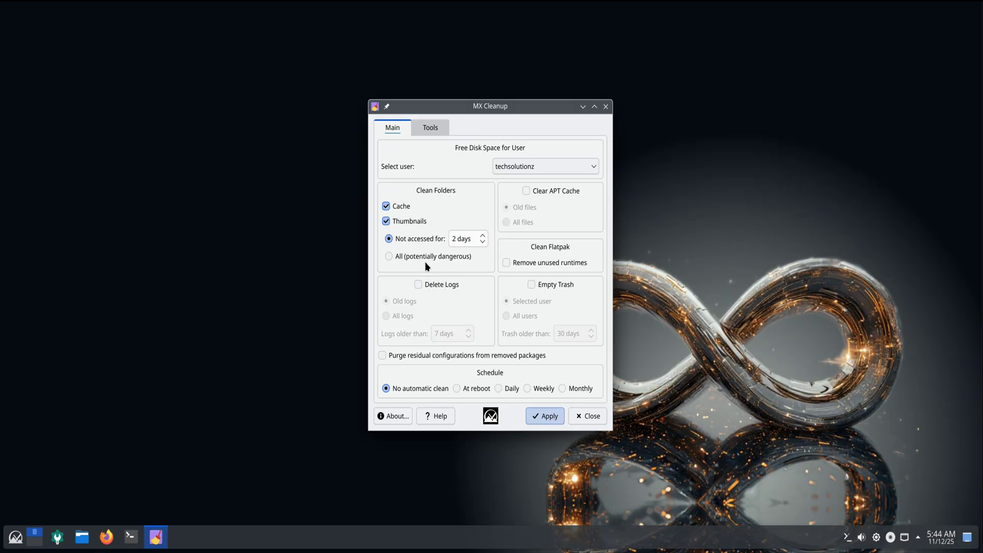
# - Tick Remove unused runtimes, Empty Trash, Delete Logs and Clear APT Cache in MX Cleanup
pyautogui.click(546, 265)
pyautogui.click(532, 286)
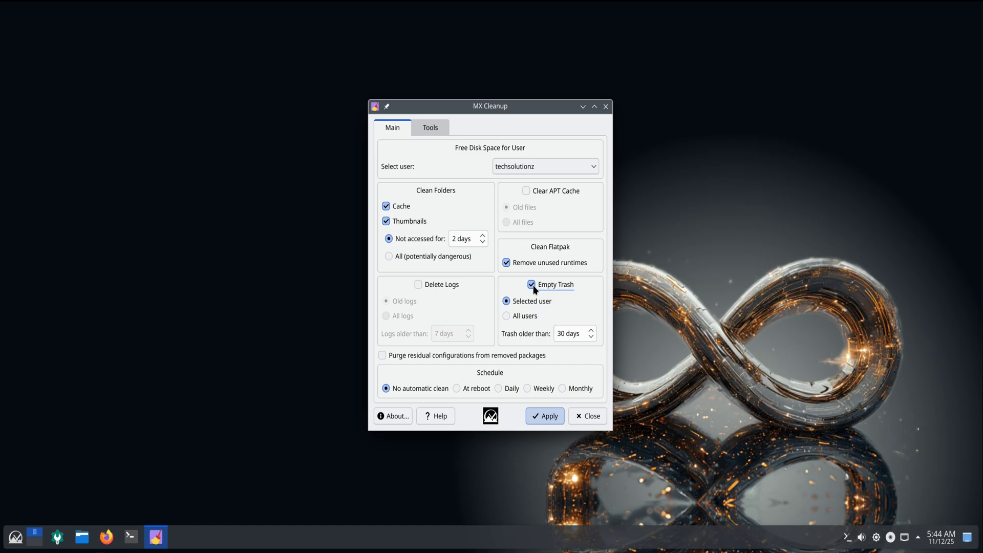
pyautogui.click(419, 284)
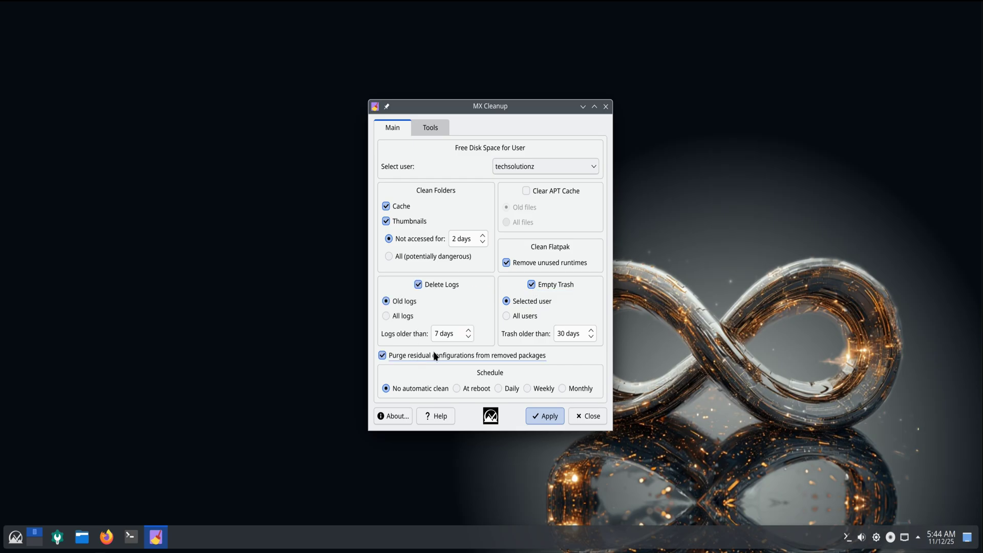
pyautogui.click(537, 195)
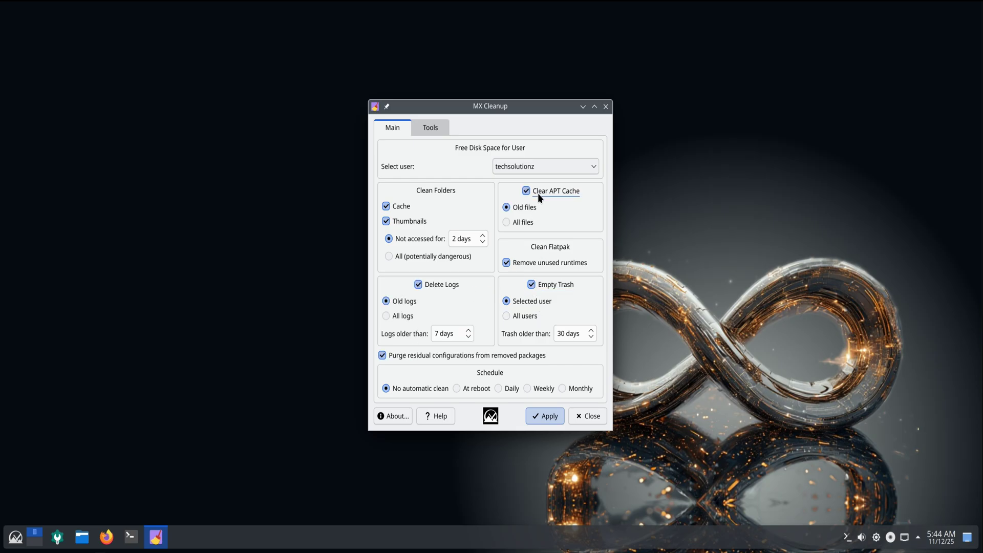
# - Run the cleanup with the account password, acknowledge the result, and close MX Cleanup
pyautogui.click(538, 415)
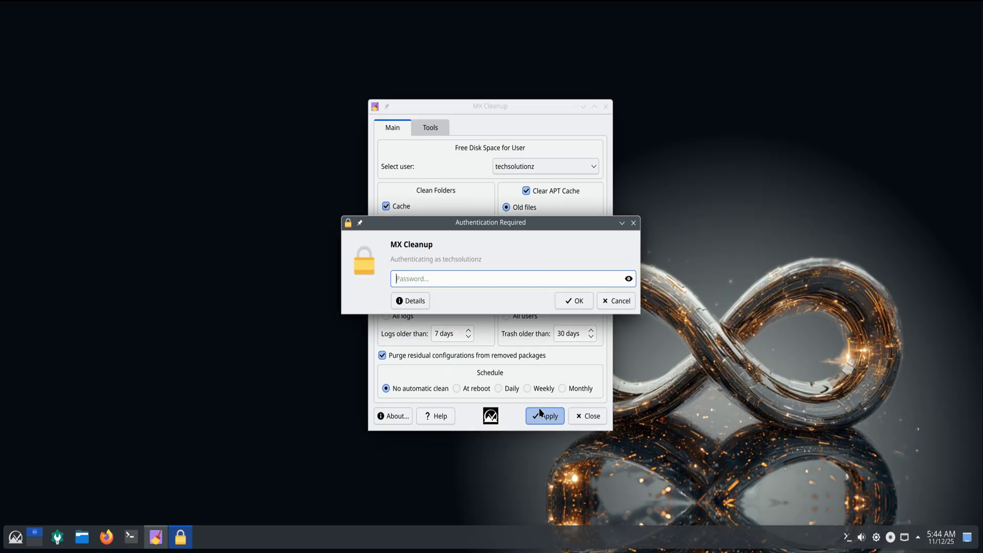
pyautogui.write('•••••••')
pyautogui.click(573, 301)
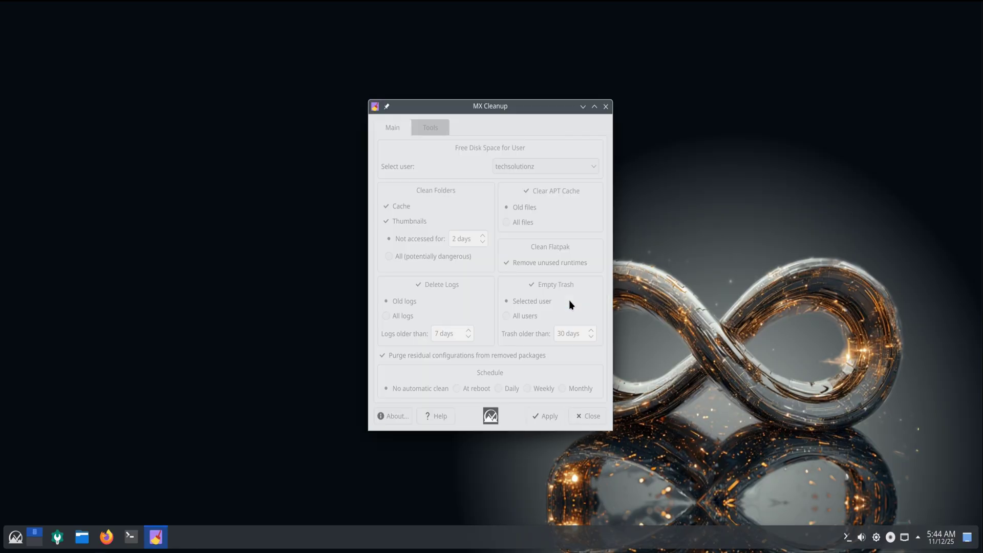
pyautogui.click(530, 291)
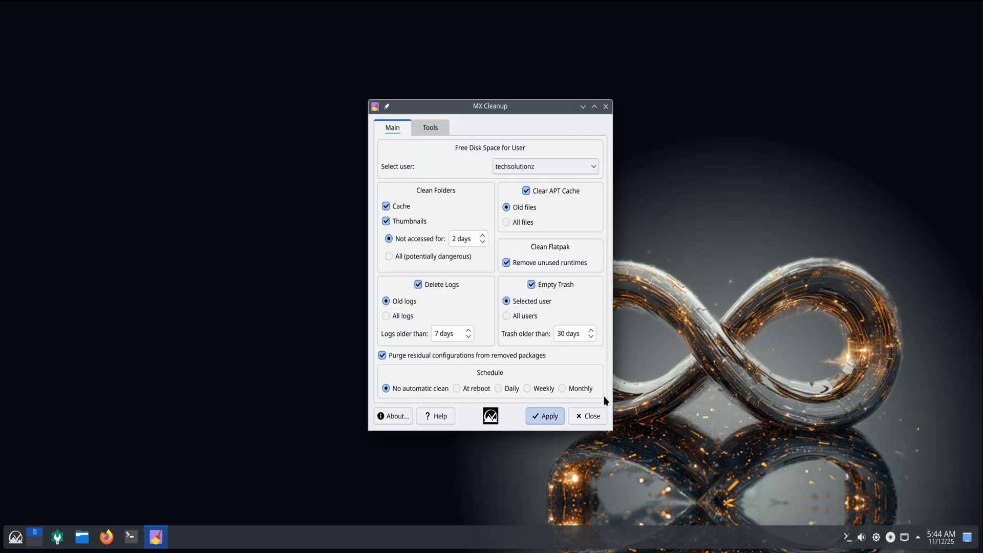
pyautogui.click(591, 415)
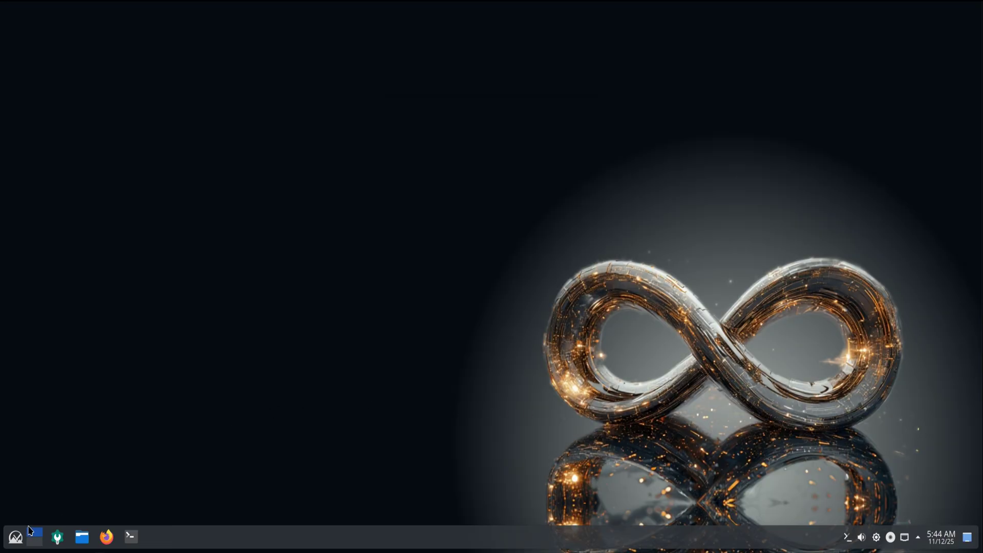
# - Turn on the Conky clock via Conky Toggle, dismiss the desktop menu, and open Konsole
pyautogui.click(16, 536)
pyautogui.write('co')
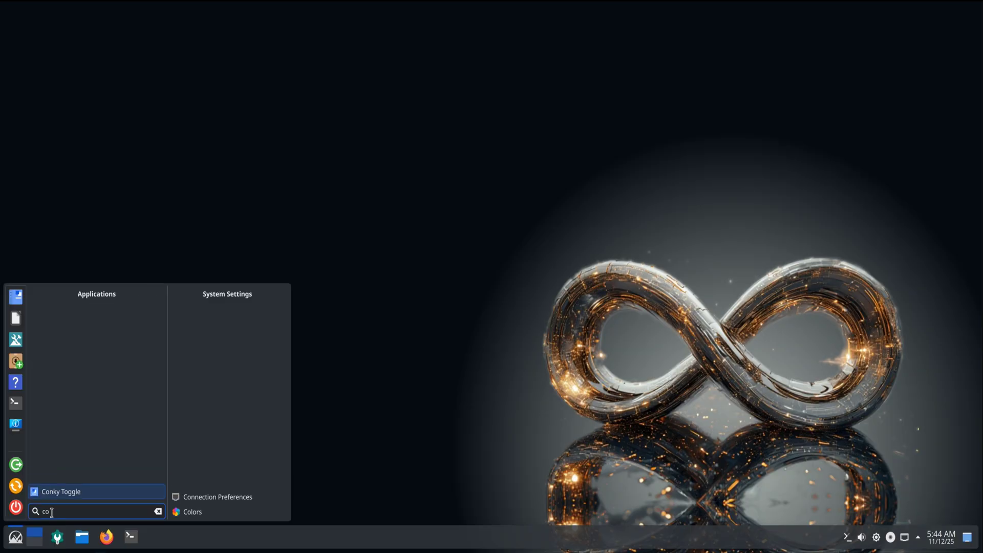
pyautogui.click(91, 493)
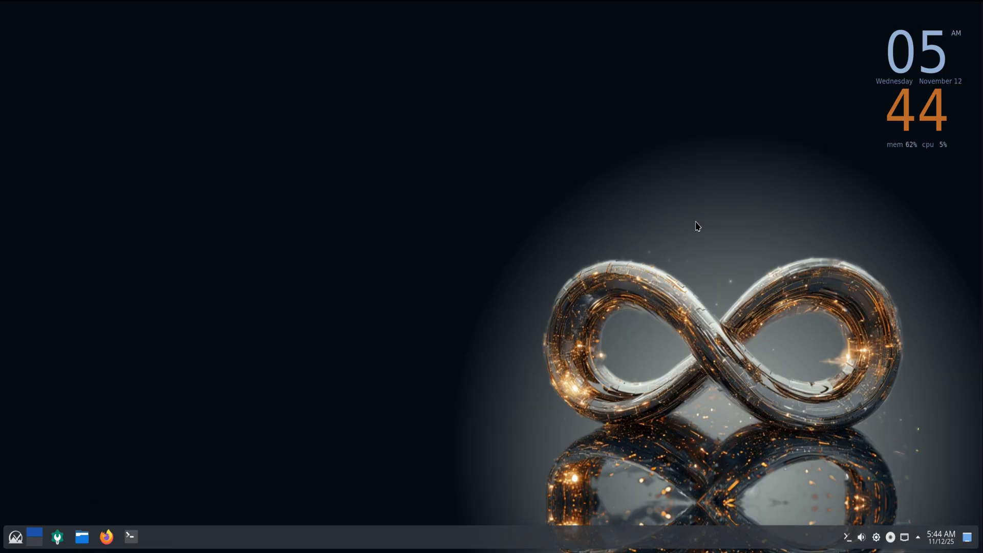
pyautogui.rightClick(108, 142)
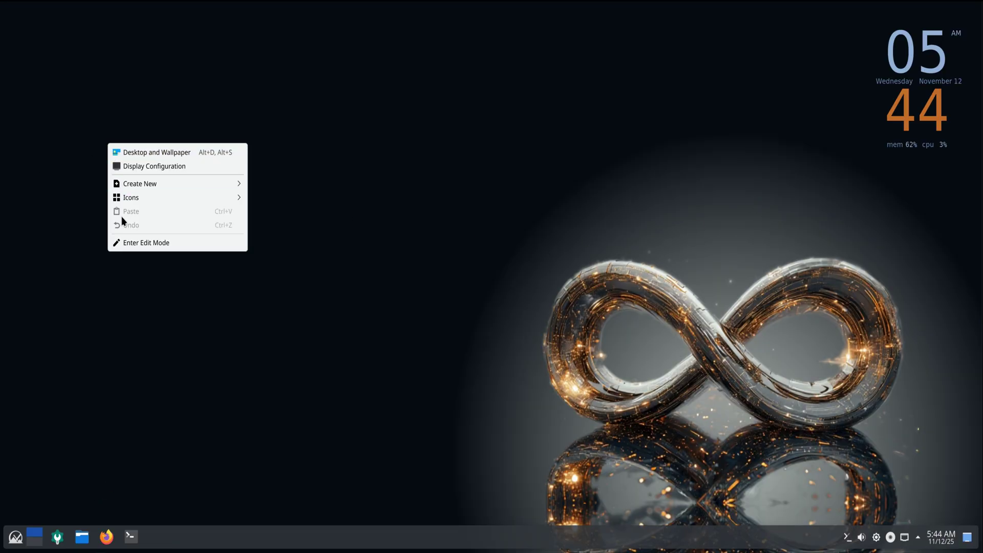
pyautogui.click(53, 257)
pyautogui.click(131, 536)
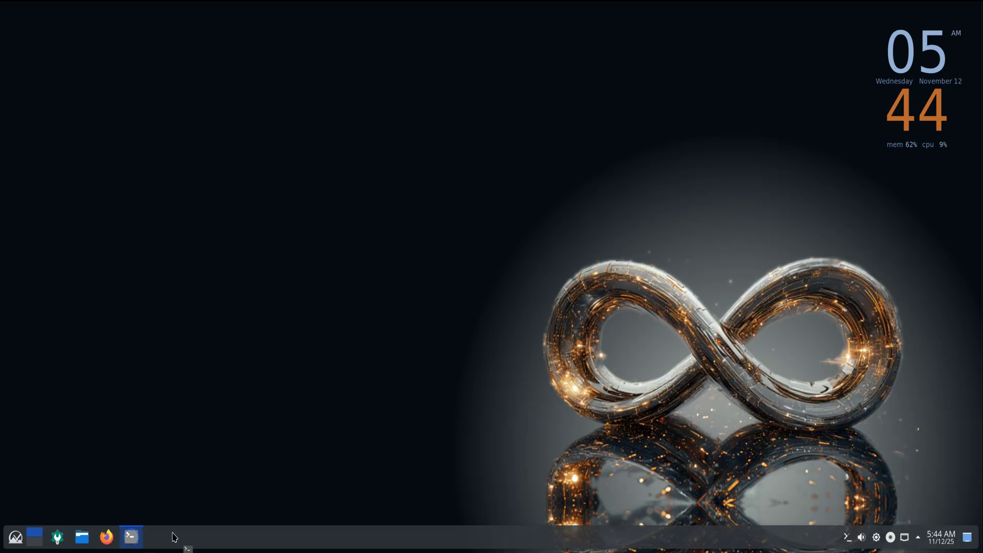
# - Enlarge the Konsole font, print /etc/debian_version (13.1), then run screenfetch showing Debian 13 trixie
pyautogui.hotkey('ctrl', '+')
pyautogui.hotkey('ctrl', '+')
pyautogui.hotkey('ctrl', '+')
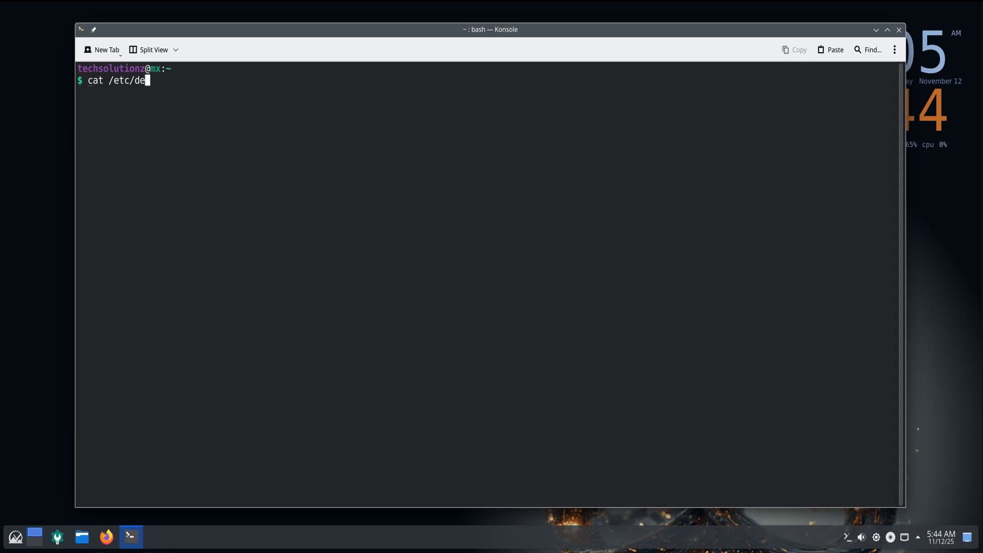
pyautogui.write('an')
pyautogui.write(' vers')
pyautogui.press('BackSpace')
pyautogui.press('BackSpace')
pyautogui.press('BackSpace')
pyautogui.write('ersion')
pyautogui.press('Return')
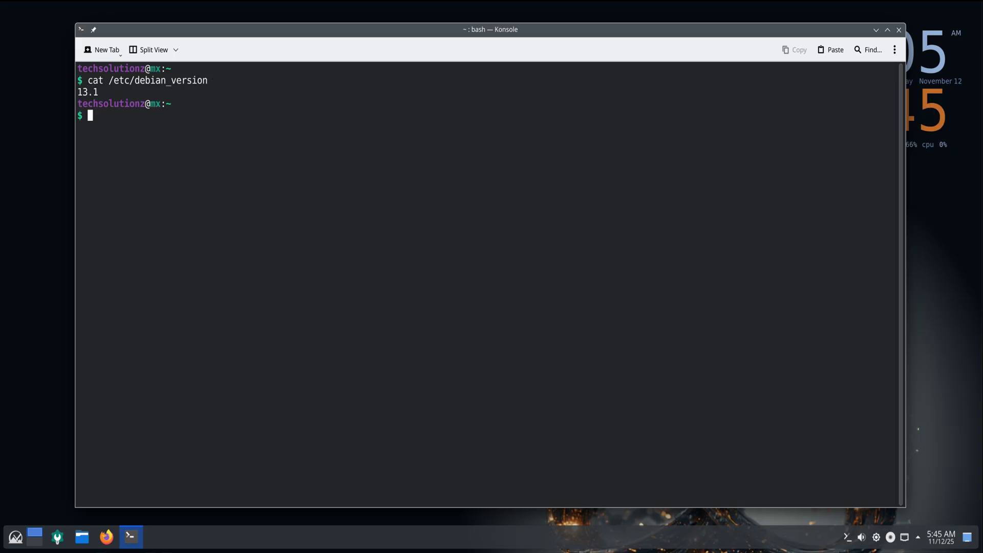
pyautogui.write('screenfetch')
pyautogui.press('Return')
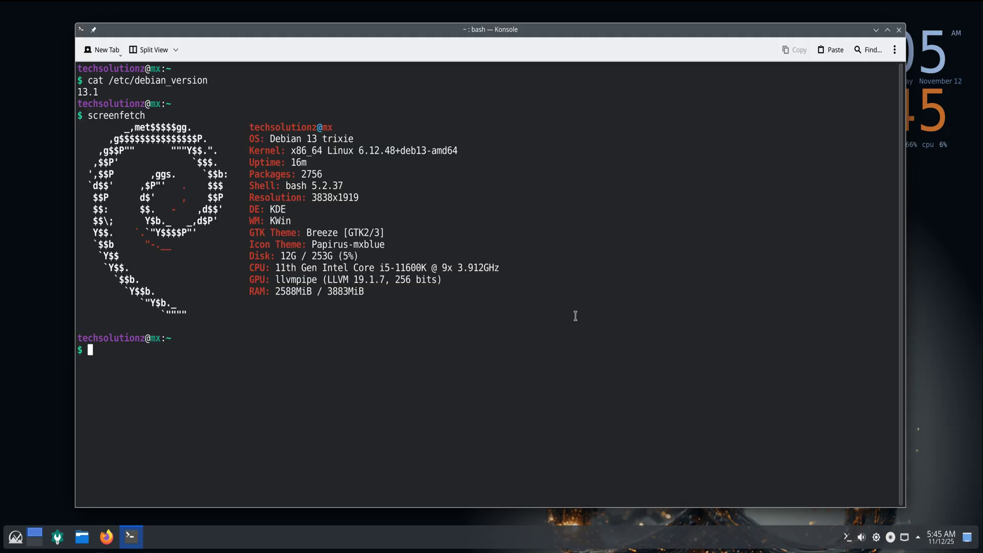